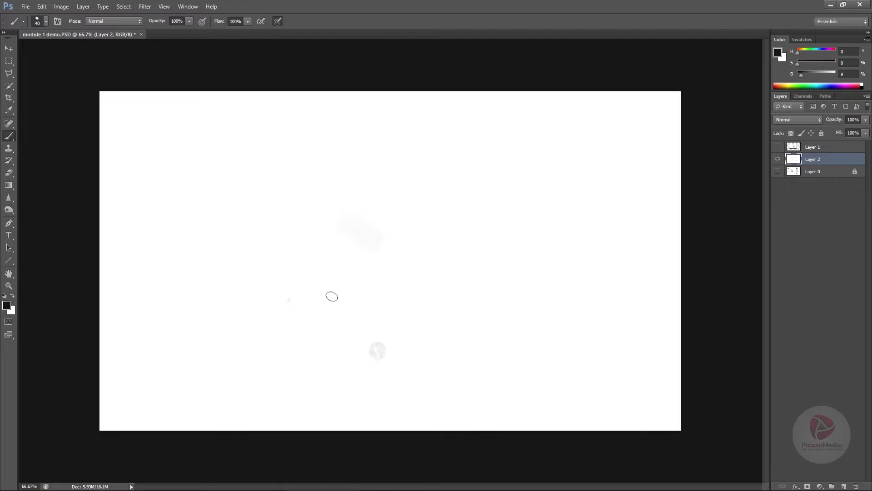
# - Sketch a test arrow from two long black strokes with arrowheads at both ends
pyautogui.moveTo(261, 272); pyautogui.dragTo(568, 263)
pyautogui.moveTo(234, 287); pyautogui.dragTo(529, 298)
pyautogui.moveTo(566, 249)
pyautogui.mouseDown()
pyautogui.moveTo(591, 268)
pyautogui.moveTo(558, 291)
pyautogui.mouseUp()
pyautogui.moveTo(245, 248); pyautogui.dragTo(257, 301)
# - Undo the arrow strokes and show Image Size for the 1920 × 1080 canvas
pyautogui.hotkey('ctrl', 'alt', 'z')
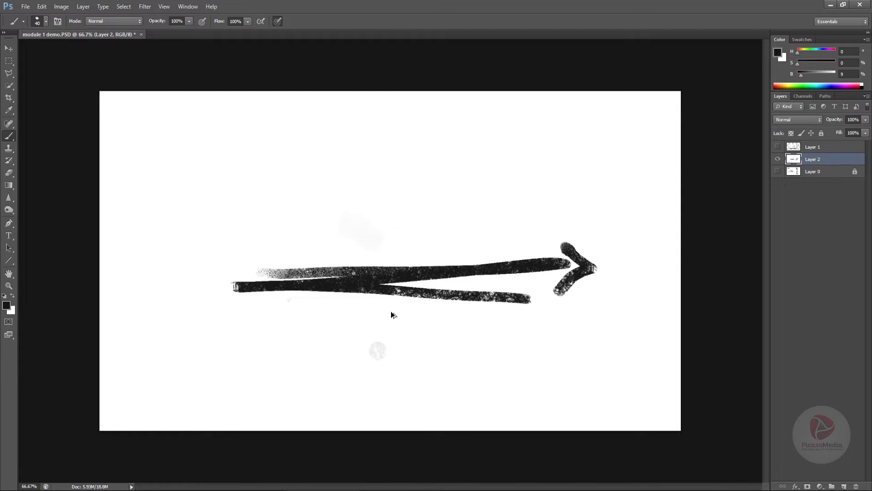
pyautogui.hotkey('ctrl', 'alt', 'z')
pyautogui.hotkey('ctrl', 'alt', 'z')
pyautogui.hotkey('ctrl', 'alt', 'z')
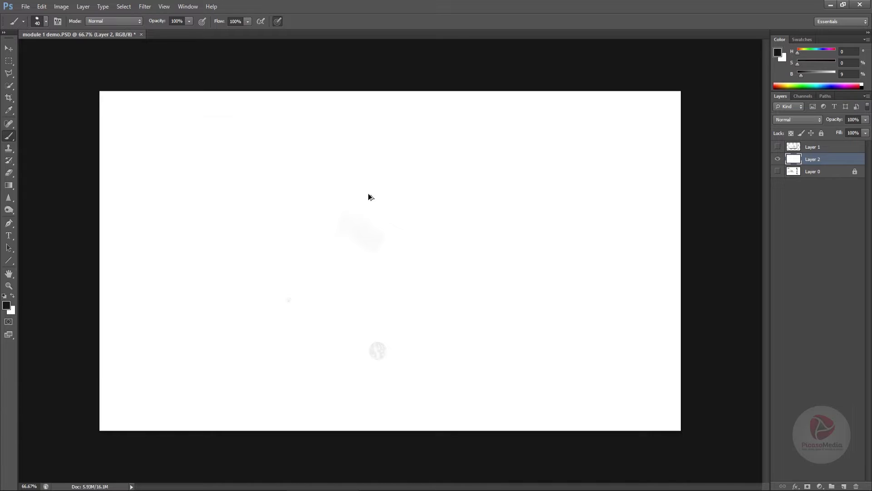
pyautogui.hotkey('ctrl', 'alt', 'i')
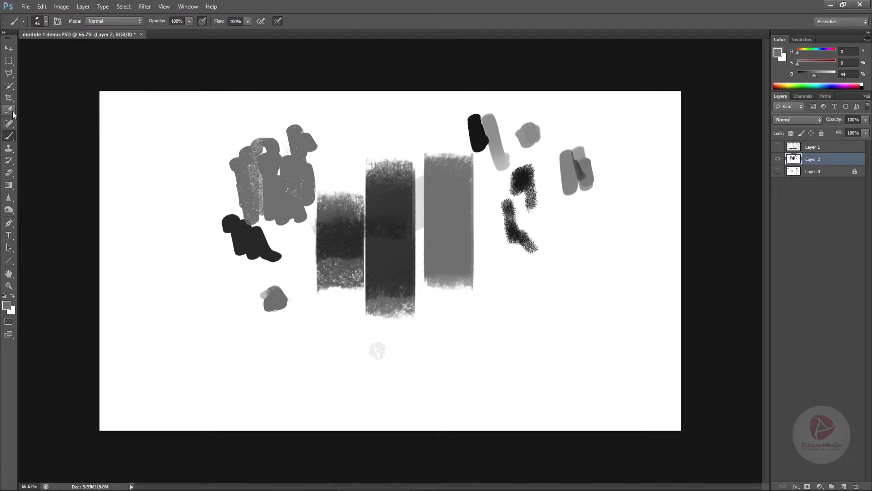
# - Paint a grey scribble below the light column, then cover it with a grey sampled from the column
pyautogui.click(12, 113)
pyautogui.press('alt')
pyautogui.press('b')
pyautogui.moveTo(475, 264)
pyautogui.mouseDown()
pyautogui.moveTo(491, 292)
pyautogui.moveTo(499, 272)
pyautogui.moveTo(524, 321)
pyautogui.moveTo(531, 282)
pyautogui.mouseUp()
pyautogui.keyDown('alt'); pyautogui.click(456, 275); pyautogui.keyUp('alt')
pyautogui.moveTo(463, 277)
pyautogui.mouseDown()
pyautogui.moveTo(479, 272)
pyautogui.moveTo(481, 321)
pyautogui.mouseUp()
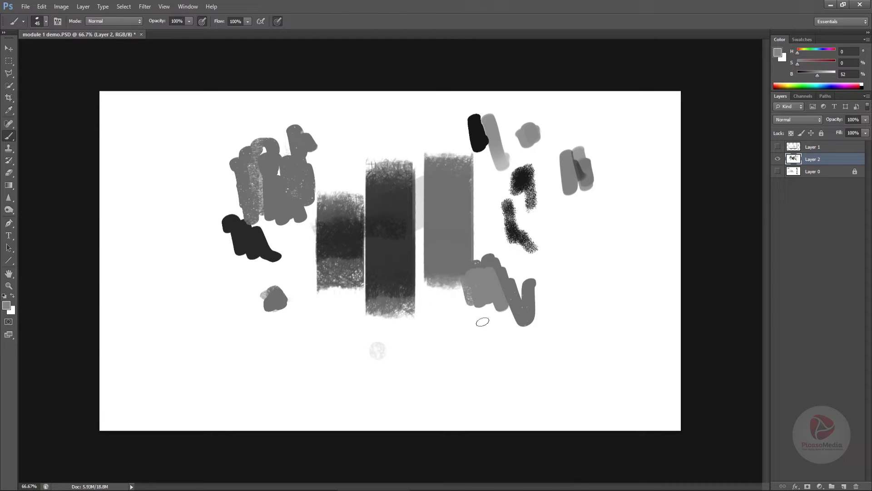
# - Paint a lighter sampled grey over the V-shaped strokes and sample several in-between greys
pyautogui.keyDown('alt'); pyautogui.click(455, 283); pyautogui.keyUp('alt')
pyautogui.moveTo(502, 282)
pyautogui.mouseDown()
pyautogui.moveTo(495, 268)
pyautogui.moveTo(514, 314)
pyautogui.moveTo(516, 279)
pyautogui.mouseUp()
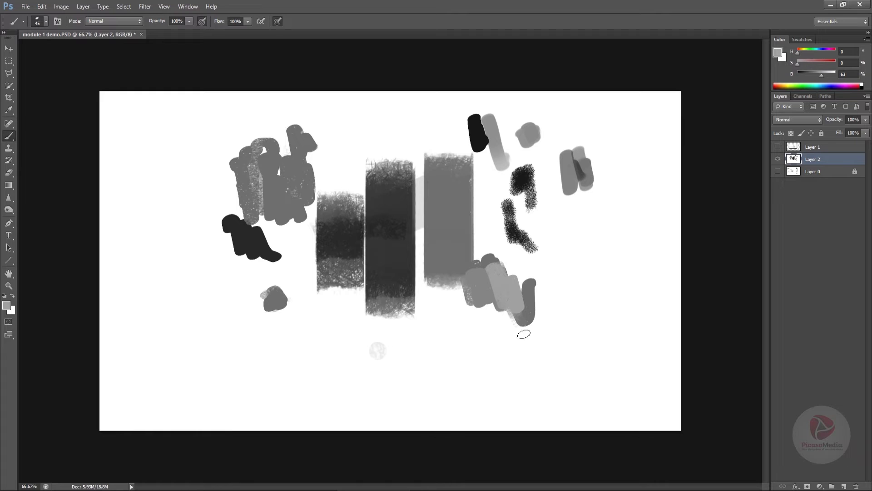
pyautogui.keyDown('alt'); pyautogui.click(489, 282); pyautogui.keyUp('alt')
pyautogui.keyDown('alt'); pyautogui.click(503, 282); pyautogui.keyUp('alt')
pyautogui.keyDown('alt'); pyautogui.click(498, 279); pyautogui.keyUp('alt')
pyautogui.keyDown('alt'); pyautogui.click(506, 281); pyautogui.keyUp('alt')
# - Sample lighter and darker greys from the patch and add a light speckled stroke above it
pyautogui.keyDown('alt'); pyautogui.click(511, 285); pyautogui.keyUp('alt')
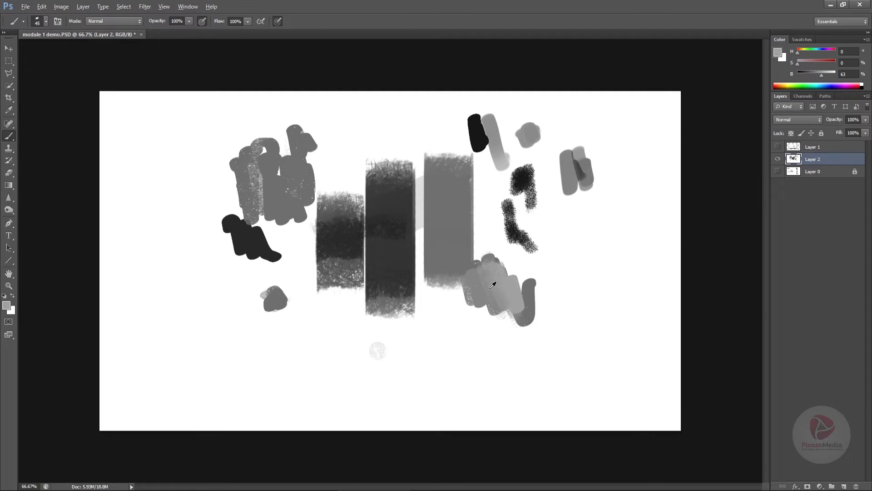
pyautogui.keyDown('alt'); pyautogui.click(499, 285); pyautogui.keyUp('alt')
pyautogui.keyDown('alt'); pyautogui.click(495, 294); pyautogui.keyUp('alt')
pyautogui.moveTo(482, 242); pyautogui.dragTo(501, 267)
pyautogui.keyDown('alt'); pyautogui.click(498, 285); pyautogui.keyUp('alt')
pyautogui.keyDown('alt'); pyautogui.click(498, 285); pyautogui.keyUp('alt')
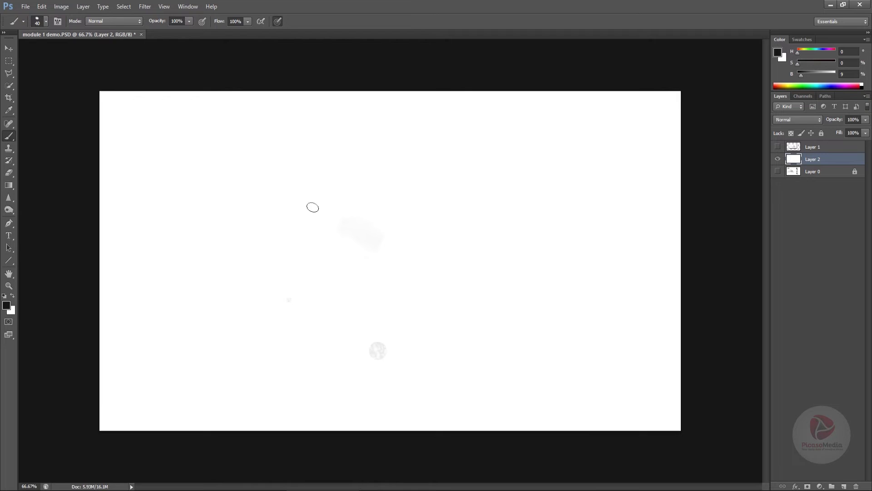
# - Select the sdfg 2 brush preset at 65 px from the Brush Preset picker
pyautogui.rightClick(313, 203)
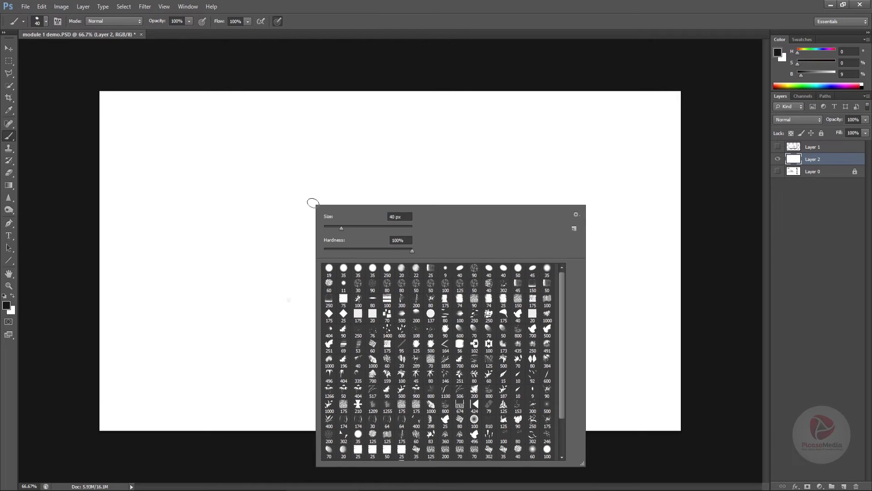
pyautogui.scroll(-1, 562, 300)
pyautogui.scroll(1, 559, 302)
pyautogui.scroll(-3, 544, 395)
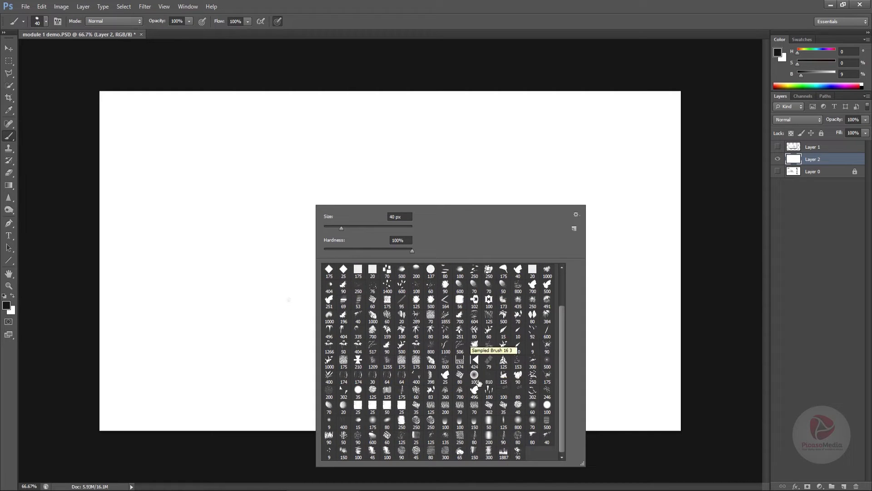
pyautogui.click(461, 454)
# - Paint a dark test dab near the top and a grey test stroke, redone slightly further right
pyautogui.moveTo(400, 160); pyautogui.dragTo(429, 169)
pyautogui.moveTo(323, 224); pyautogui.dragTo(366, 234)
pyautogui.hotkey('ctrl', 'z')
pyautogui.moveTo(359, 198)
pyautogui.mouseDown()
pyautogui.moveTo(398, 231)
pyautogui.moveTo(401, 220)
pyautogui.moveTo(423, 221)
pyautogui.moveTo(410, 206)
pyautogui.moveTo(429, 189)
pyautogui.mouseUp()
# - Undo the previous test marks and select the 175 px brush tip
pyautogui.hotkey('ctrl', 'z')
pyautogui.hotkey('ctrl', 'alt', 'z')
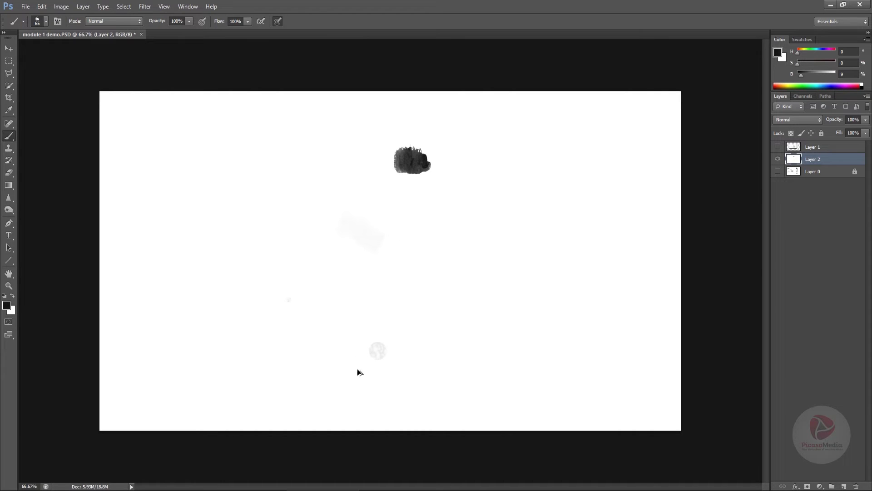
pyautogui.hotkey('ctrl', 'alt', 'z')
pyautogui.rightClick(367, 210)
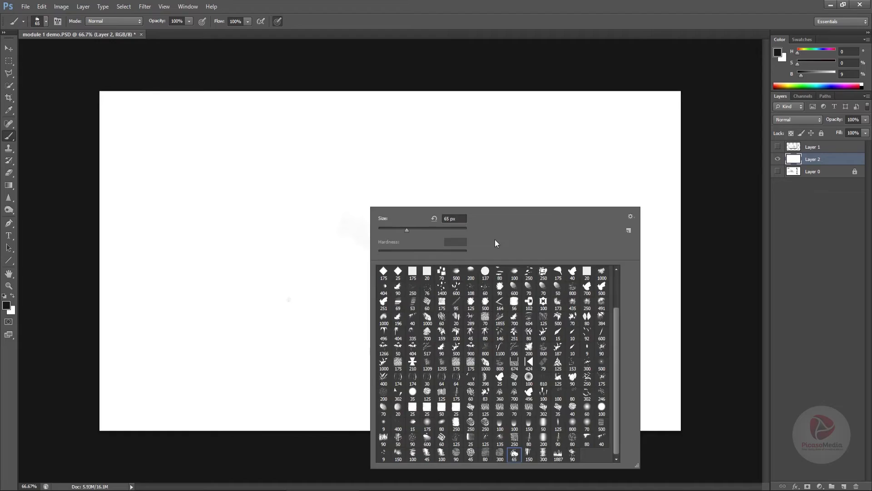
pyautogui.moveTo(615, 340); pyautogui.dragTo(616, 296)
pyautogui.click(500, 299)
# - Discard two test dabs, then paint three textured grey vertical bars, darkening the tall middle one
pyautogui.click(287, 270)
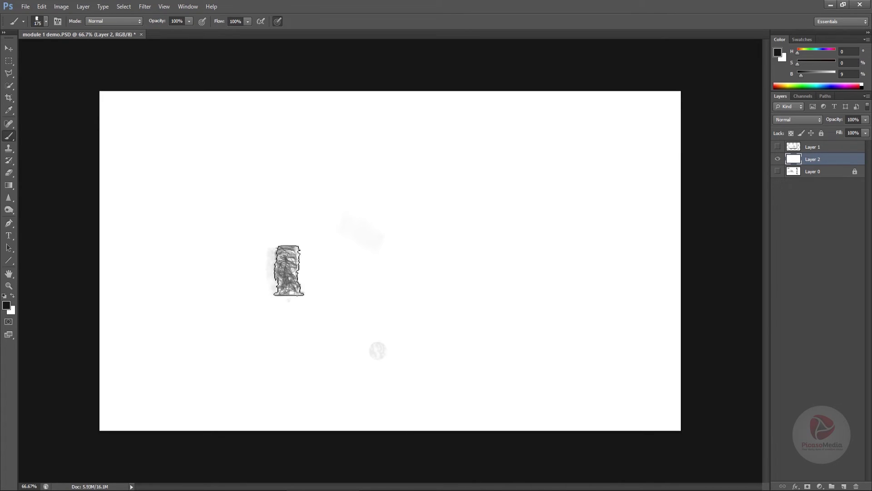
pyautogui.hotkey('ctrl', 'z')
pyautogui.moveTo(325, 263)
pyautogui.mouseDown()
pyautogui.moveTo(322, 294)
pyautogui.moveTo(341, 220)
pyautogui.mouseUp()
pyautogui.hotkey('ctrl', 'z')
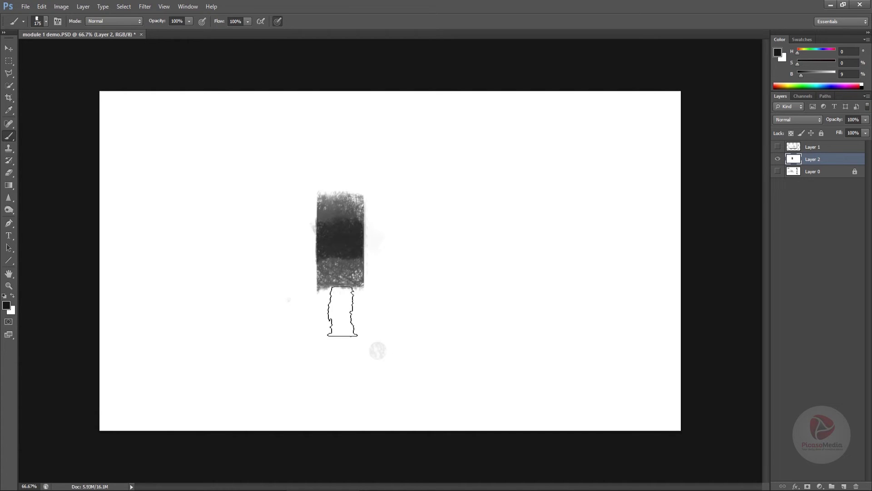
pyautogui.moveTo(384, 228)
pyautogui.mouseDown()
pyautogui.moveTo(381, 254)
pyautogui.moveTo(388, 209)
pyautogui.moveTo(391, 277)
pyautogui.moveTo(393, 203)
pyautogui.moveTo(387, 316)
pyautogui.mouseUp()
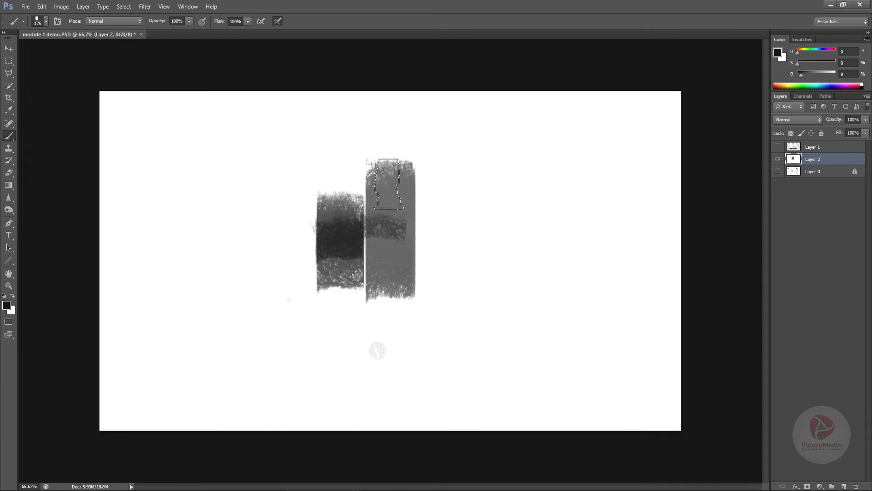
pyautogui.moveTo(389, 186)
pyautogui.mouseDown()
pyautogui.moveTo(393, 288)
pyautogui.moveTo(381, 185)
pyautogui.mouseUp()
pyautogui.moveTo(448, 205)
pyautogui.mouseDown()
pyautogui.moveTo(456, 266)
pyautogui.moveTo(460, 165)
pyautogui.moveTo(449, 261)
pyautogui.mouseUp()
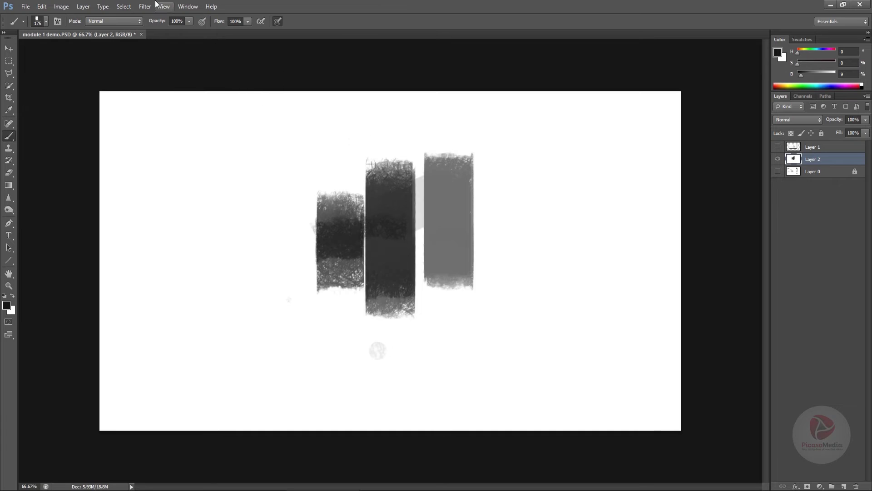
# - Toggle Dual Brush and Texture off and on in Window > Brush to compare previews, then collapse the panel
pyautogui.click(179, 9)
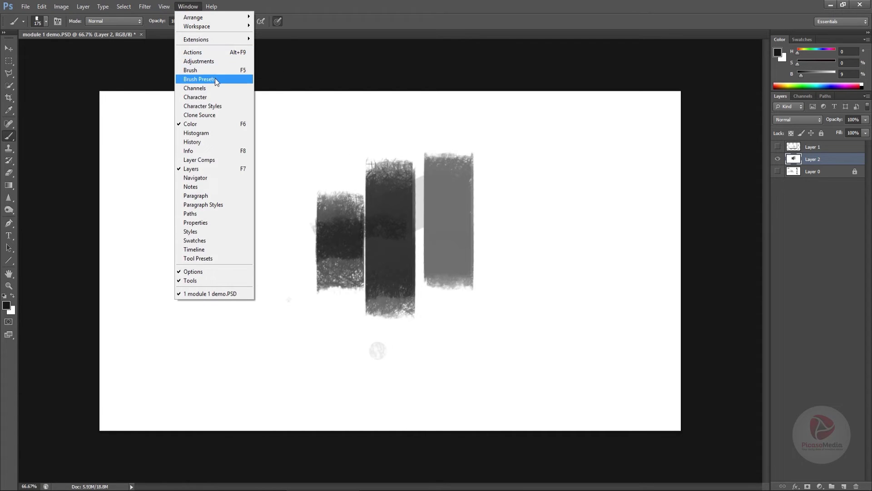
pyautogui.click(215, 70)
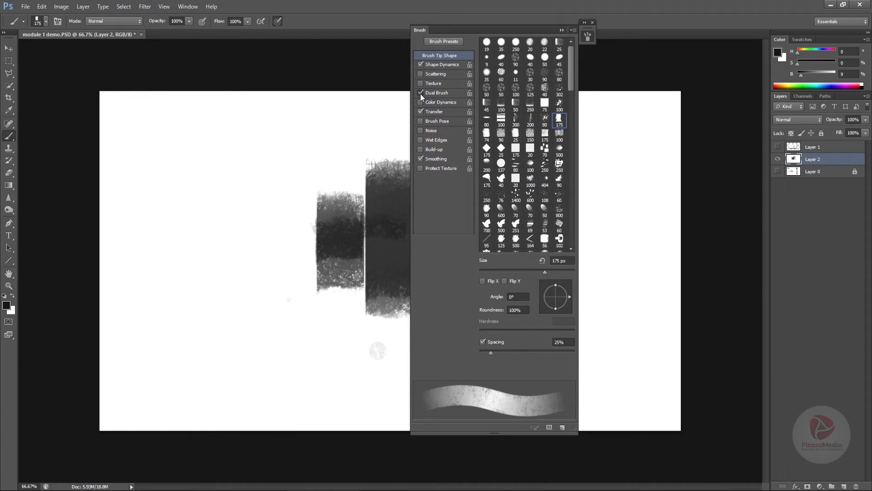
pyautogui.click(421, 93)
pyautogui.click(421, 96)
pyautogui.moveTo(588, 36)
pyautogui.mouseDown()
pyautogui.moveTo(386, 247)
pyautogui.moveTo(434, 109)
pyautogui.mouseUp()
pyautogui.click(421, 85)
pyautogui.click(420, 86)
pyautogui.click(587, 38)
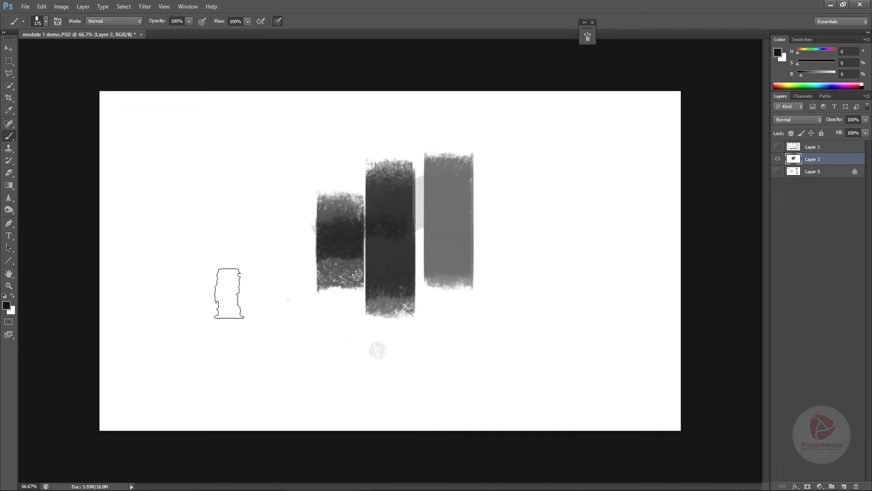
# - Browse the brush preset picker and select the 45 px hard round preset
pyautogui.rightClick(230, 295)
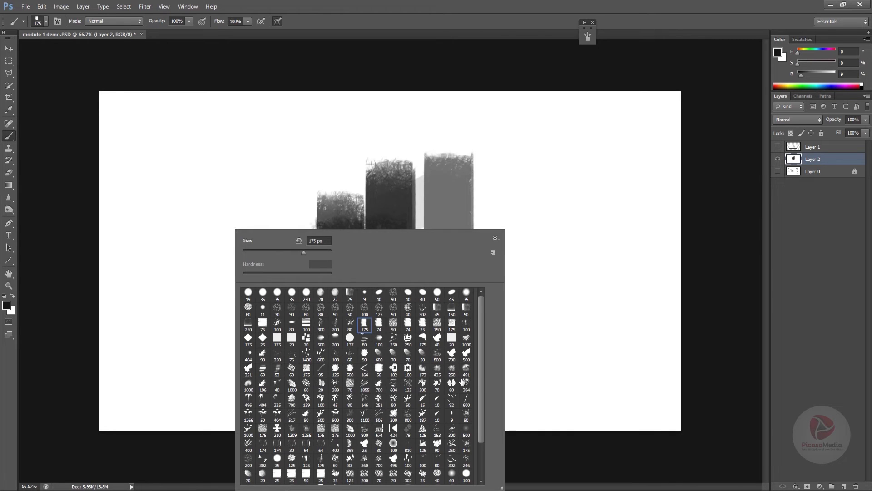
pyautogui.scroll(-1, 481, 382)
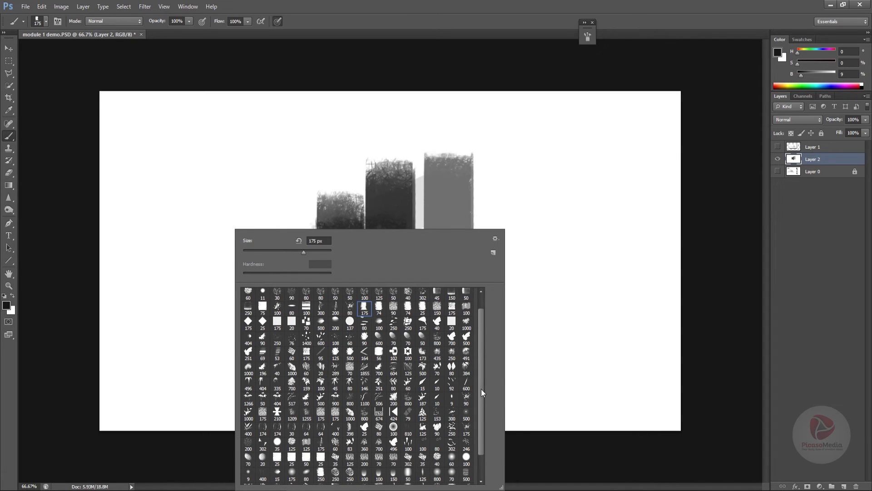
pyautogui.scroll(-2, 481, 389)
pyautogui.scroll(2, 481, 345)
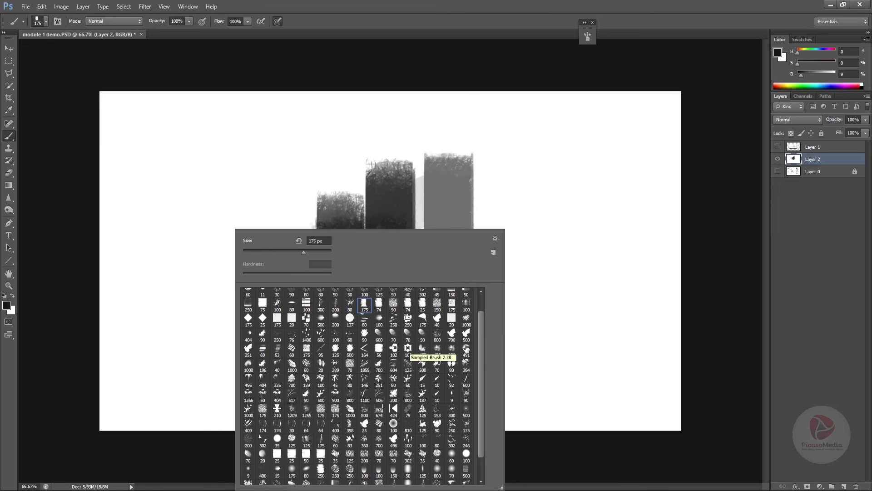
pyautogui.scroll(2, 483, 343)
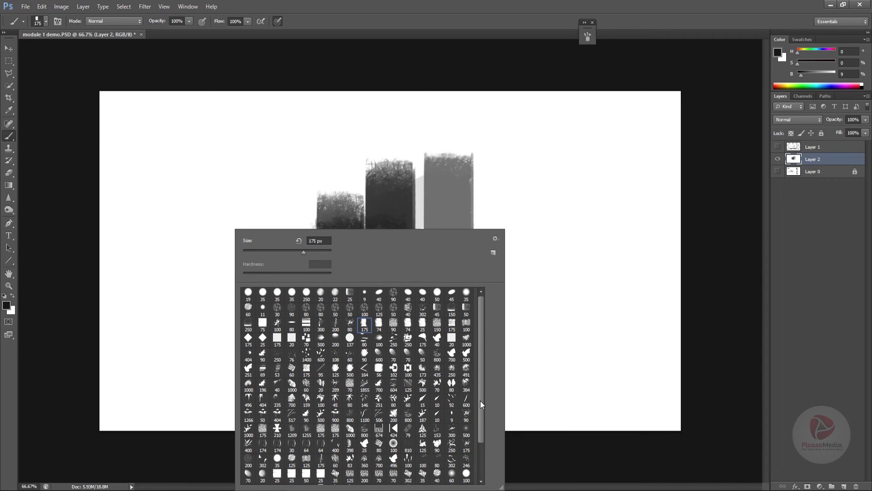
pyautogui.moveTo(480, 401); pyautogui.dragTo(484, 426)
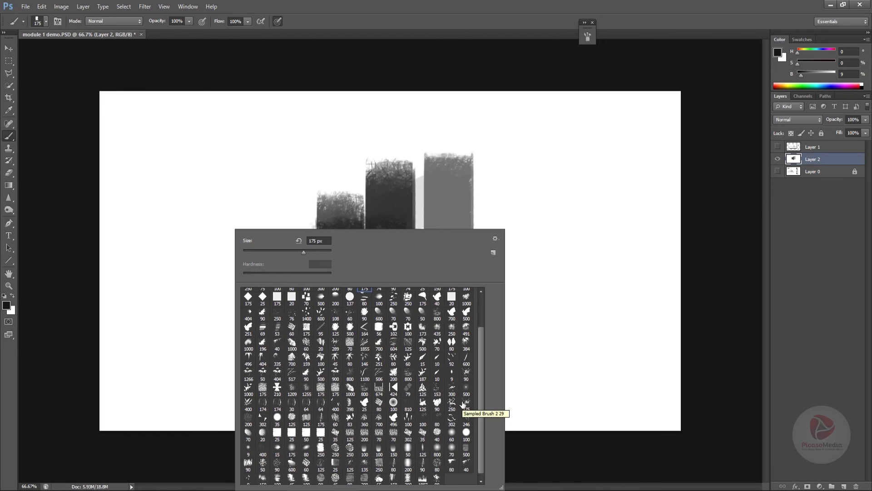
pyautogui.scroll(3, 475, 357)
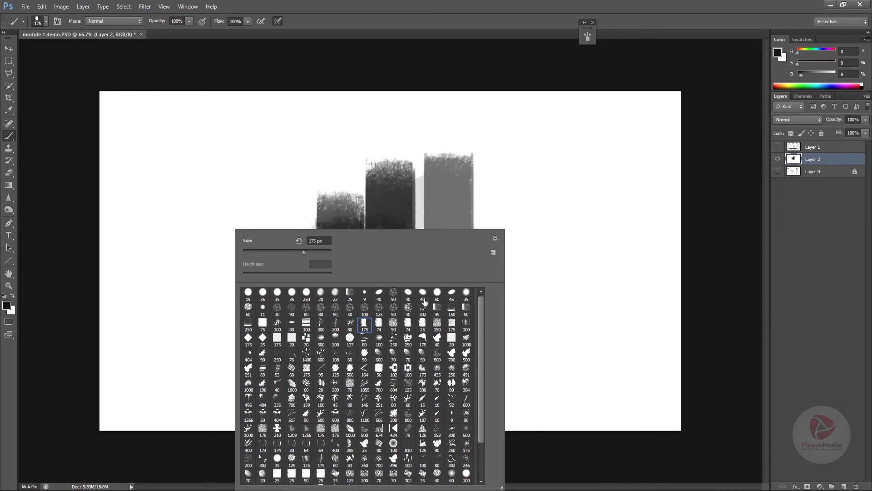
pyautogui.click(451, 293)
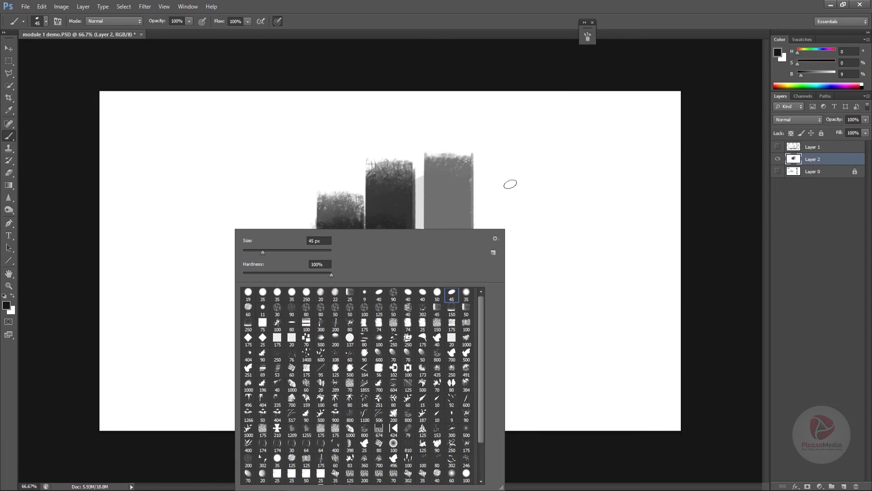
# - Paint a dark textured dab right of the bars and move the Brush settings panel left
pyautogui.moveTo(516, 175); pyautogui.dragTo(529, 209)
pyautogui.click(586, 37)
pyautogui.click(586, 39)
pyautogui.click(583, 36)
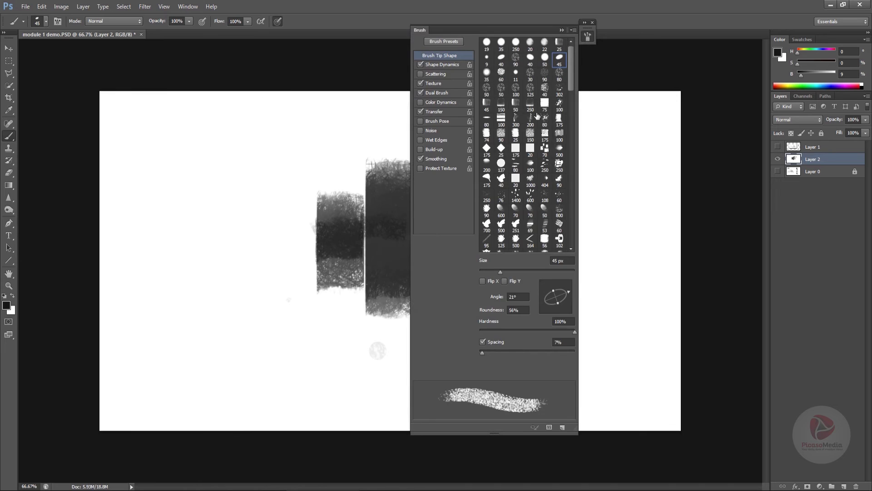
pyautogui.moveTo(511, 28); pyautogui.dragTo(348, 29)
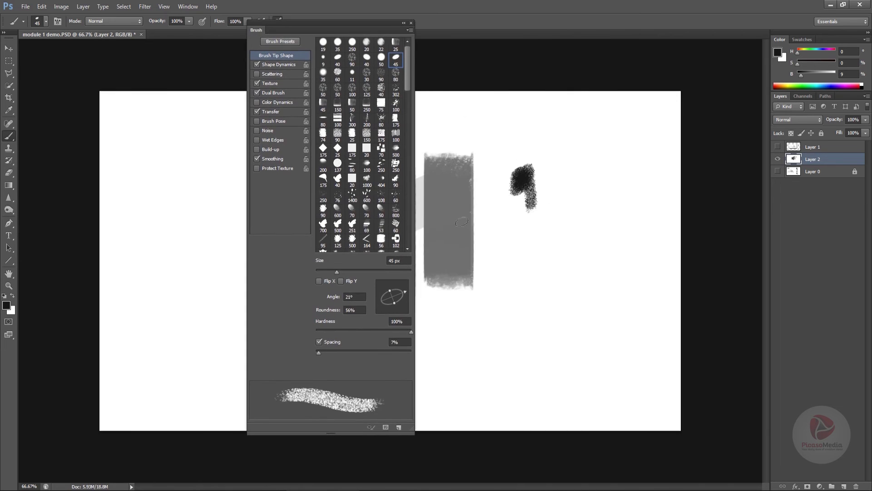
# - Test strokes at upper right: grey with Texture off, solid black with Transfer off, speckled with Dual Brush
pyautogui.click(257, 83)
pyautogui.moveTo(577, 150)
pyautogui.mouseDown()
pyautogui.moveTo(587, 185)
pyautogui.moveTo(569, 153)
pyautogui.mouseUp()
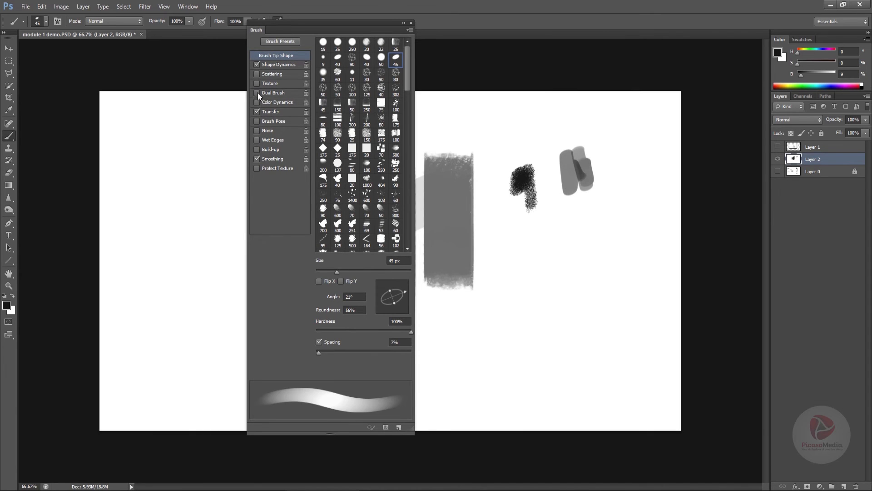
pyautogui.moveTo(524, 137)
pyautogui.mouseDown()
pyautogui.moveTo(532, 131)
pyautogui.moveTo(502, 165)
pyautogui.mouseUp()
pyautogui.click(257, 112)
pyautogui.moveTo(474, 118); pyautogui.dragTo(483, 142)
pyautogui.click(257, 93)
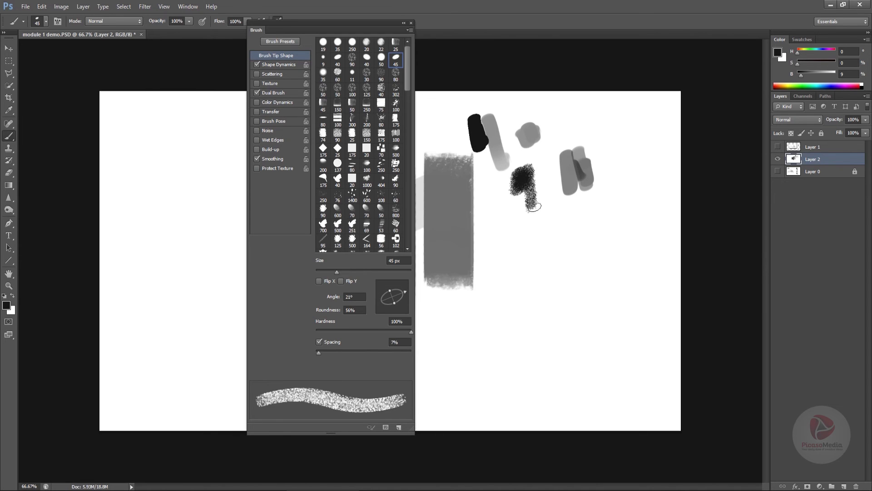
pyautogui.moveTo(504, 200); pyautogui.dragTo(536, 250)
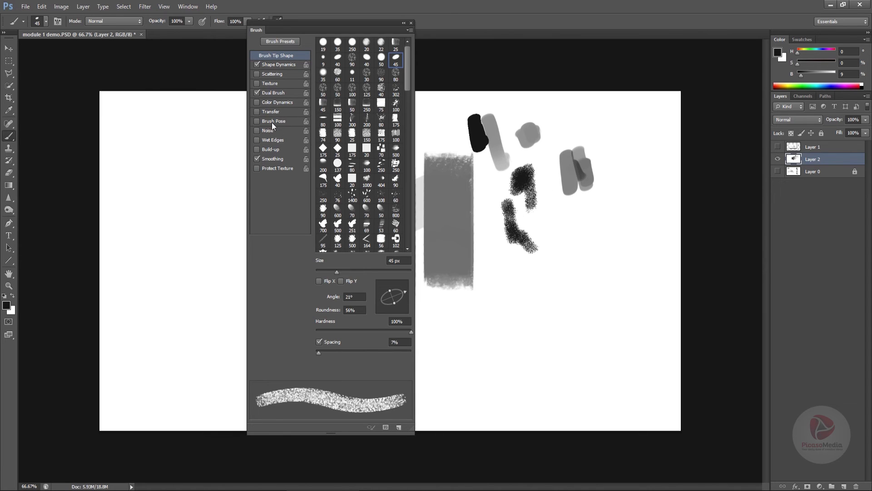
pyautogui.click(258, 93)
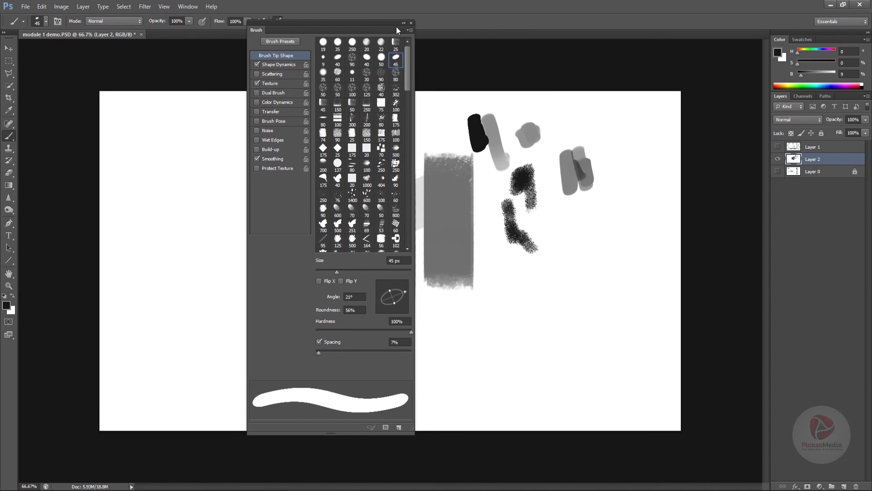
# - Close the Brush panel, undo a stray black stroke, and paint a dark grey zig-zag sampled from the bars
pyautogui.click(410, 22)
pyautogui.moveTo(256, 153); pyautogui.dragTo(280, 192)
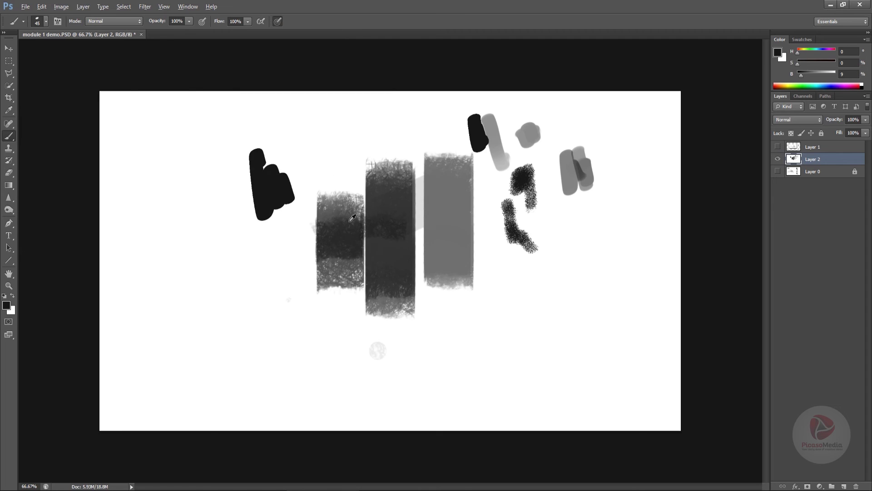
pyautogui.keyDown('alt'); pyautogui.click(350, 239); pyautogui.keyUp('alt')
pyautogui.hotkey('ctrl', 'z')
pyautogui.moveTo(229, 221)
pyautogui.mouseDown()
pyautogui.moveTo(246, 250)
pyautogui.moveTo(276, 257)
pyautogui.mouseUp()
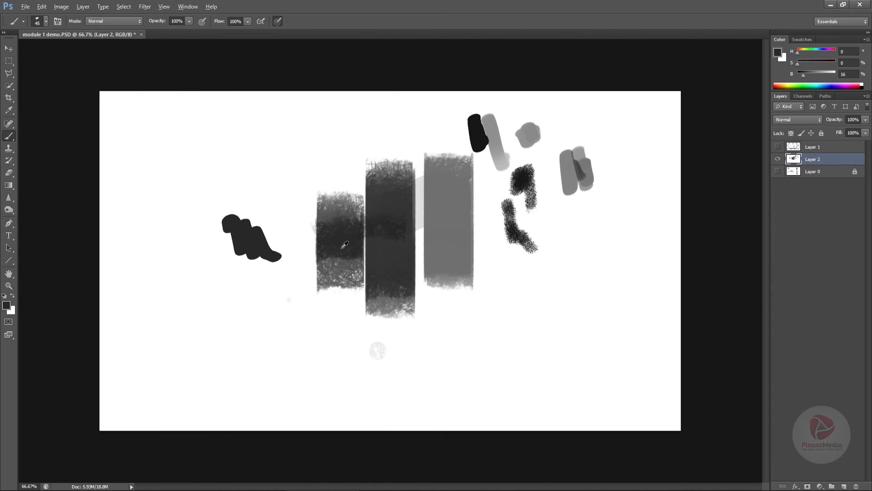
# - Paint mid-grey zig-zag strokes above the dark one, sampled from a bar, plus a small grey blob lower left
pyautogui.keyDown('alt'); pyautogui.click(465, 235); pyautogui.keyUp('alt')
pyautogui.moveTo(270, 175)
pyautogui.mouseDown()
pyautogui.moveTo(281, 213)
pyautogui.moveTo(302, 218)
pyautogui.mouseUp()
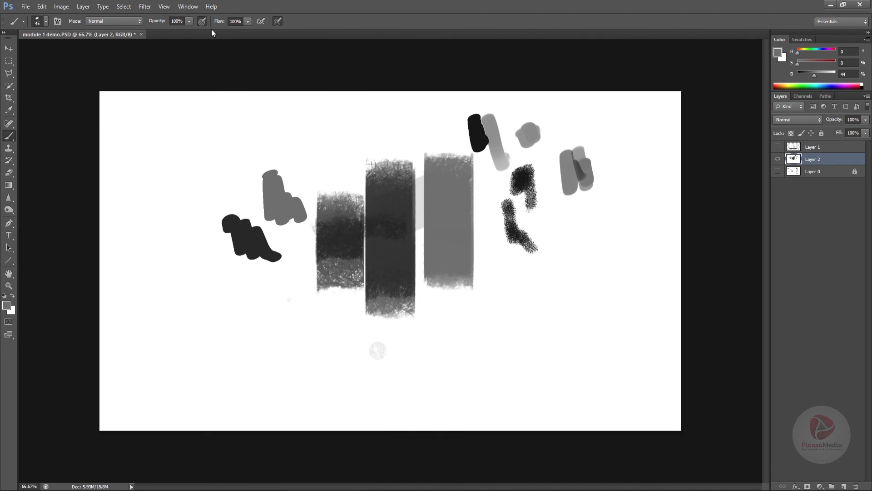
pyautogui.moveTo(288, 154)
pyautogui.mouseDown()
pyautogui.moveTo(296, 172)
pyautogui.moveTo(288, 201)
pyautogui.moveTo(289, 164)
pyautogui.moveTo(303, 184)
pyautogui.moveTo(310, 250)
pyautogui.moveTo(252, 156)
pyautogui.moveTo(250, 217)
pyautogui.moveTo(237, 164)
pyautogui.moveTo(257, 148)
pyautogui.moveTo(284, 170)
pyautogui.mouseUp()
pyautogui.moveTo(297, 134); pyautogui.dragTo(313, 145)
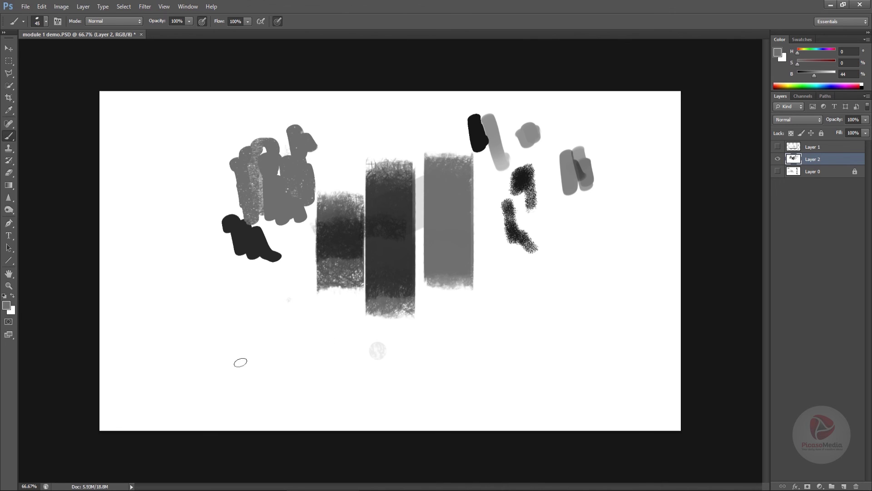
pyautogui.moveTo(272, 298); pyautogui.dragTo(275, 301)
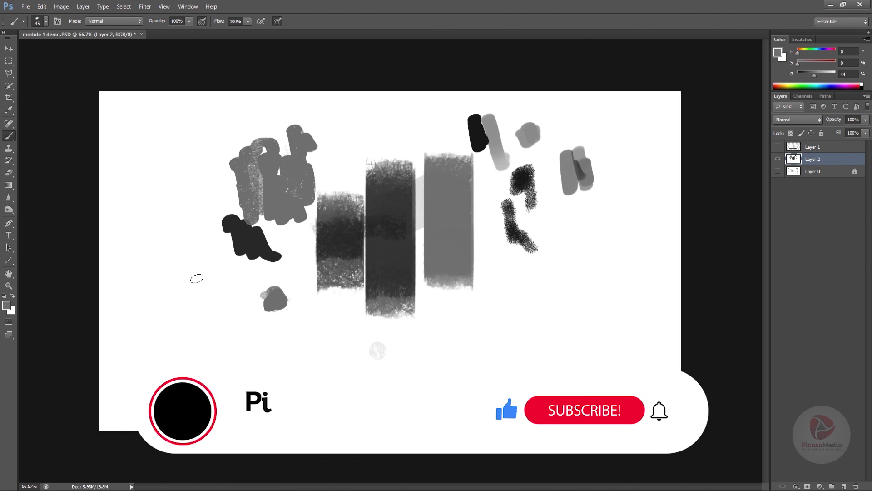
# - Bring up the brush preset picker near the bottom of the canvas and scroll through the presets
pyautogui.rightClick(302, 409)
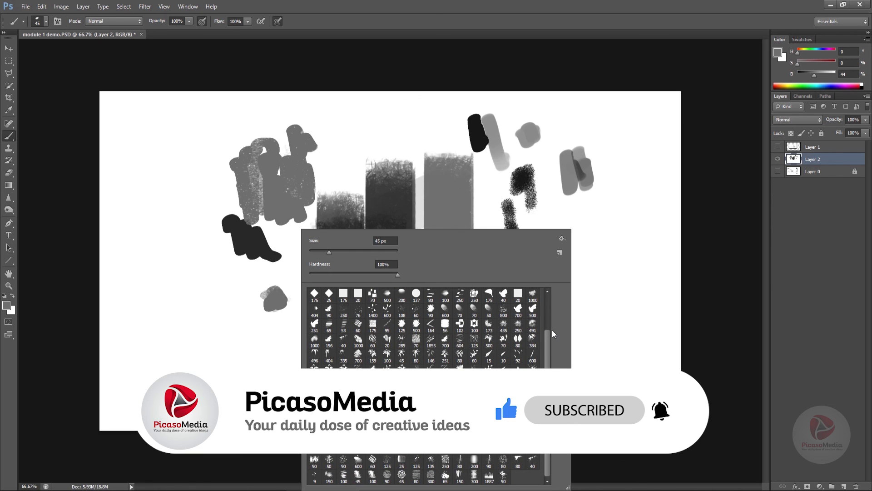
pyautogui.scroll(3, 542, 312)
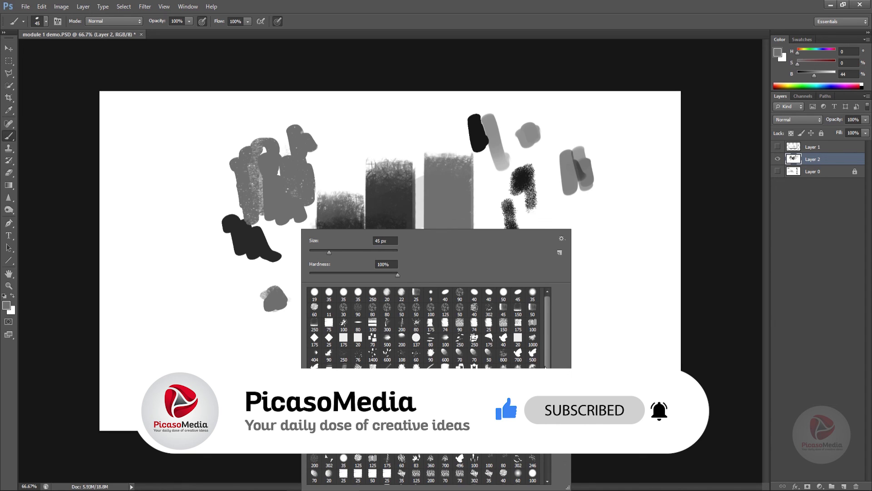
pyautogui.scroll(-2, 531, 354)
pyautogui.scroll(1, 427, 327)
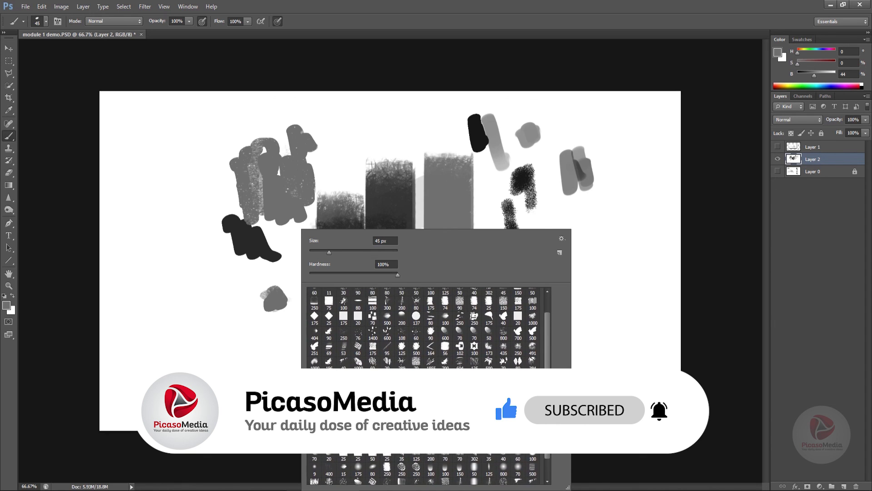